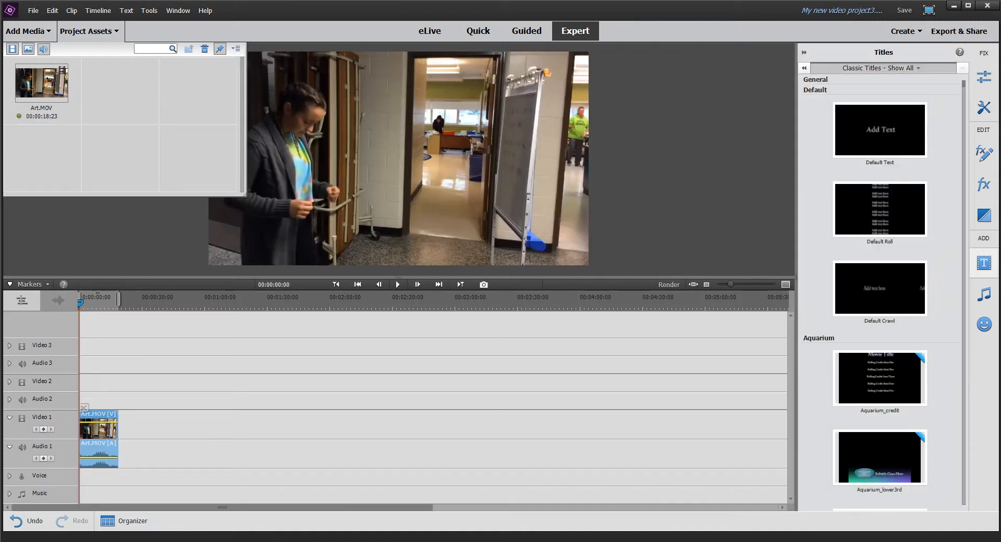
- Insert the Default Text classic title at the start of the Video 1 track, ahead of the Art.MOV clip
click(879, 68)
mouse_move(855, 93)
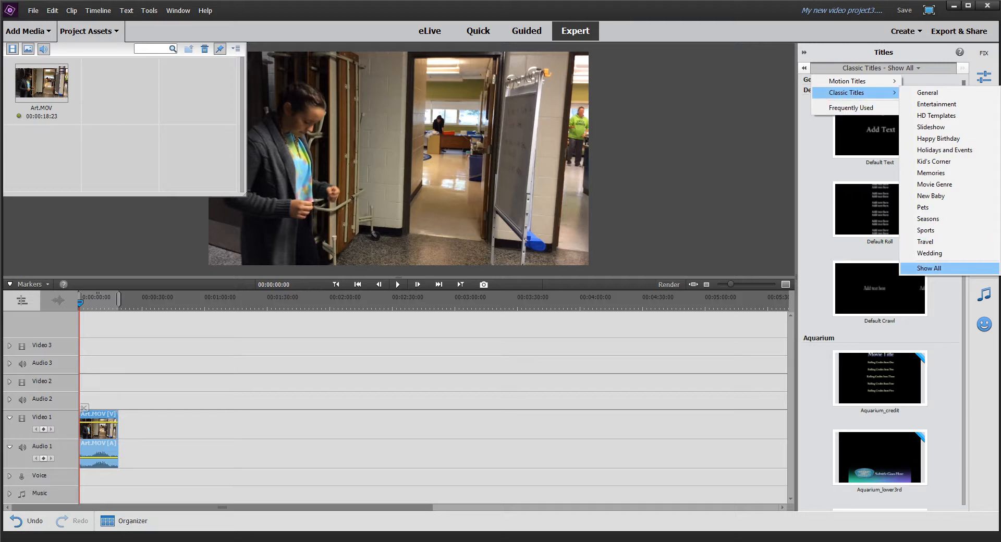
click(928, 268)
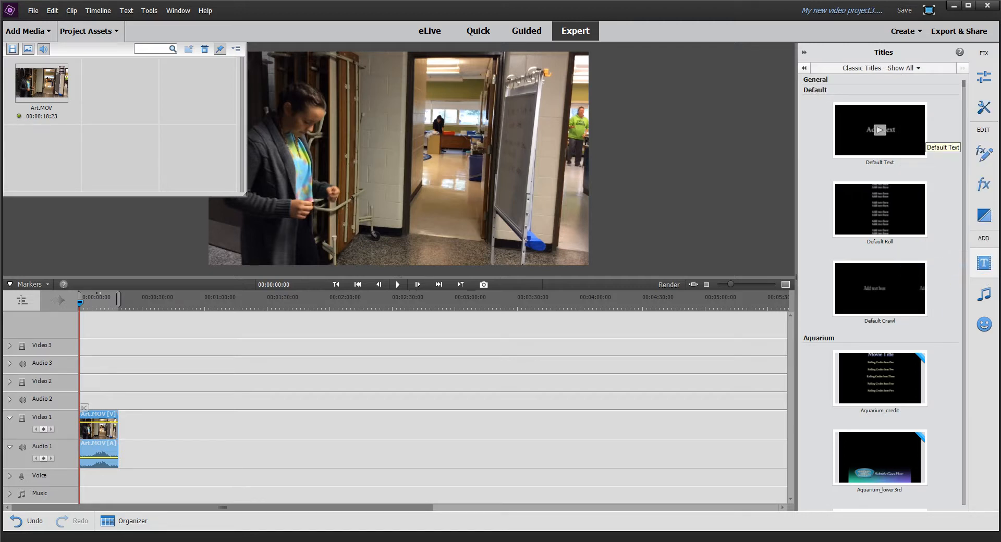
click(920, 133)
drag(921, 134, 82, 411)
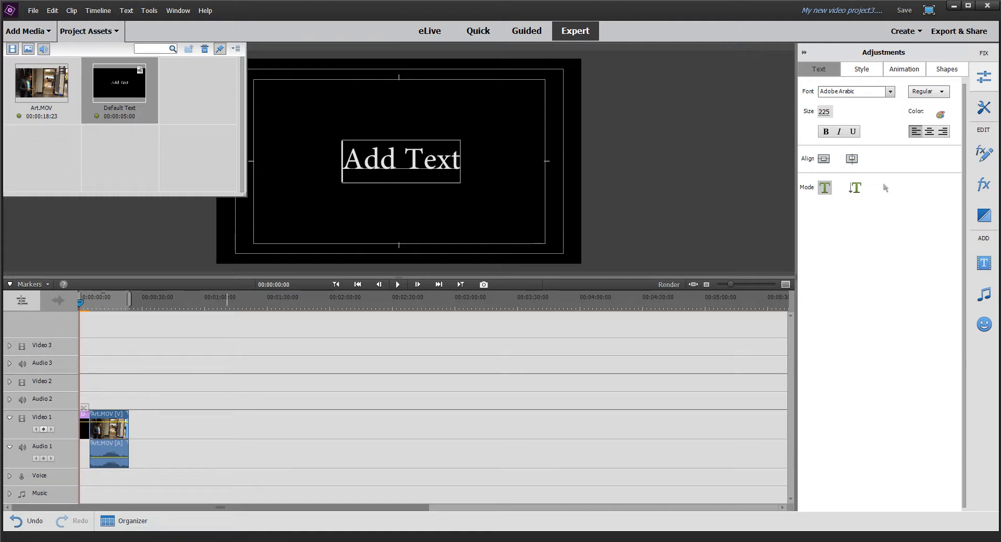
- Replace the opening title's placeholder text with "Practice Video"
key(Right)
key(Right)
key(Right)
key(Right)
key(Right)
key(Right)
key(Right)
key(Right)
key(BackSpace)
key(BackSpace)
key(BackSpace)
key(BackSpace)
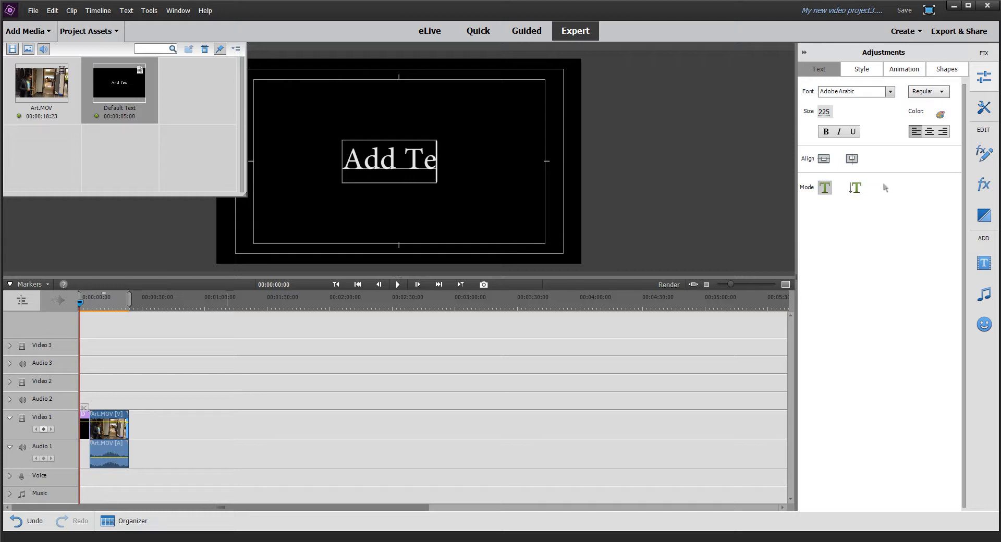
key(BackSpace)
key(BackSpace)
key(BackSpace)
key(BackSpace)
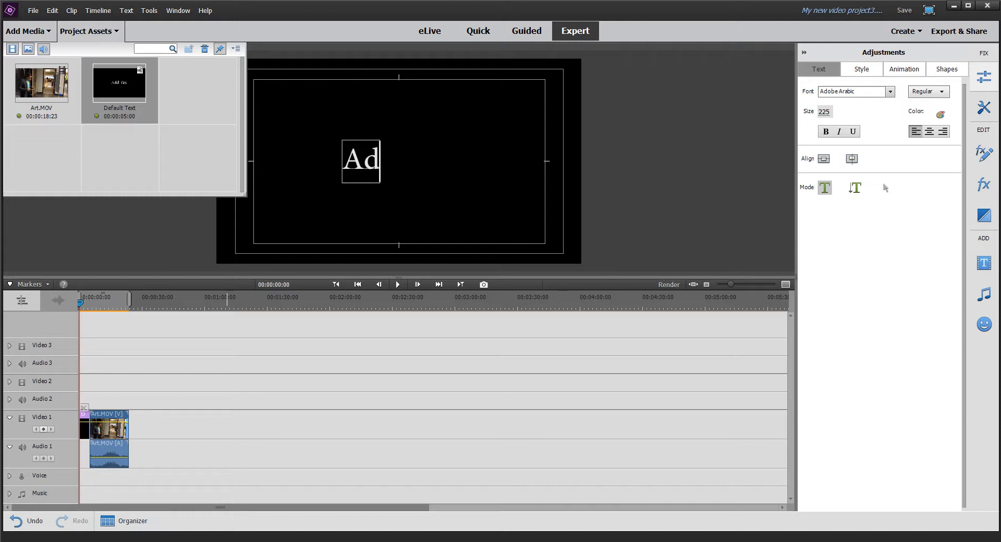
text(Practive)
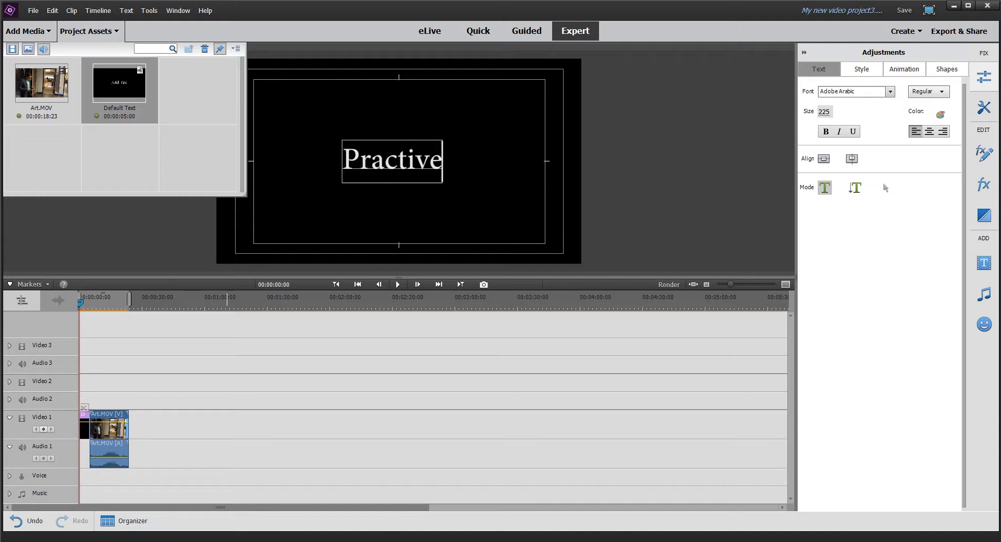
key(BackSpace)
key(BackSpace)
text(ce Video)
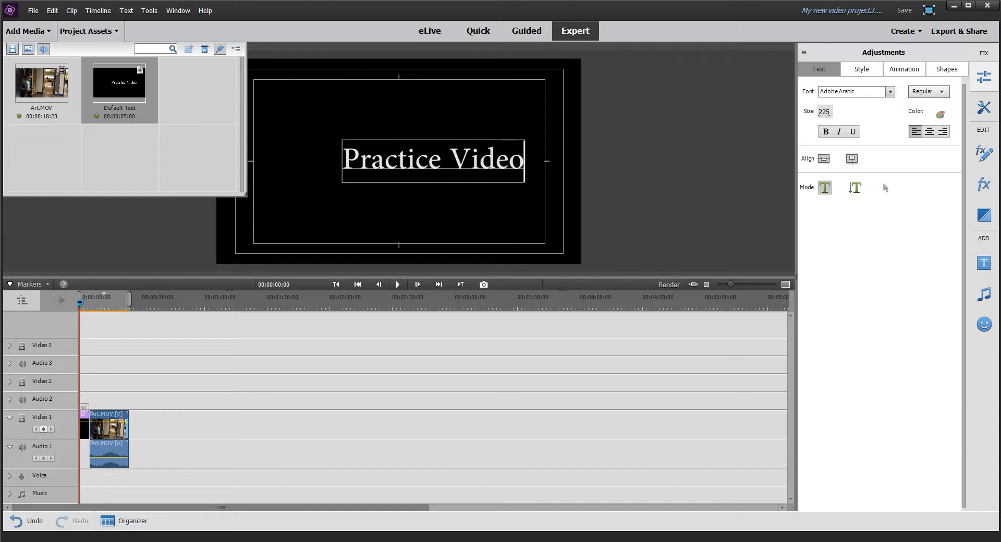
- Apply the Brush Script Black 75 style to the "Practice Video" title and center it horizontally in the frame
click(824, 158)
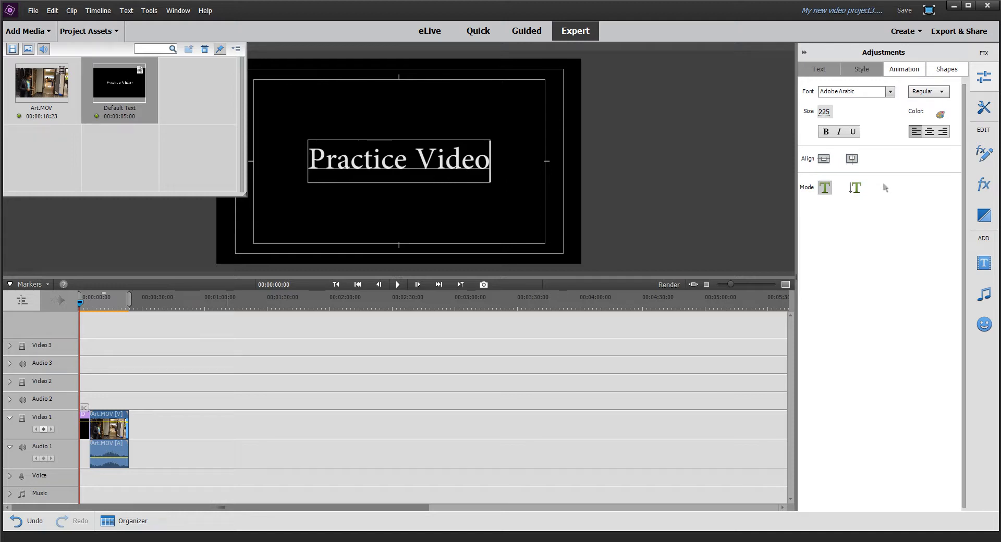
click(861, 68)
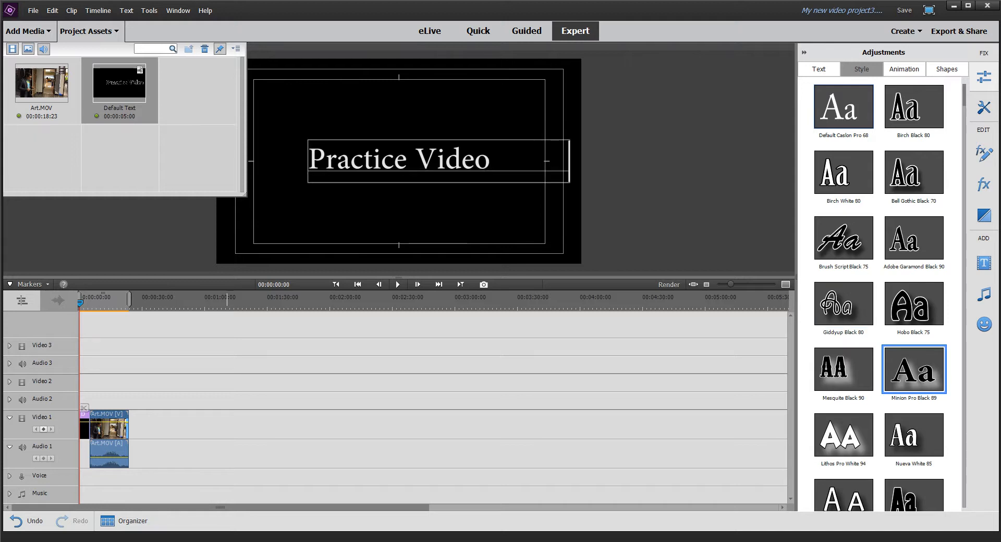
click(843, 369)
click(843, 238)
click(818, 69)
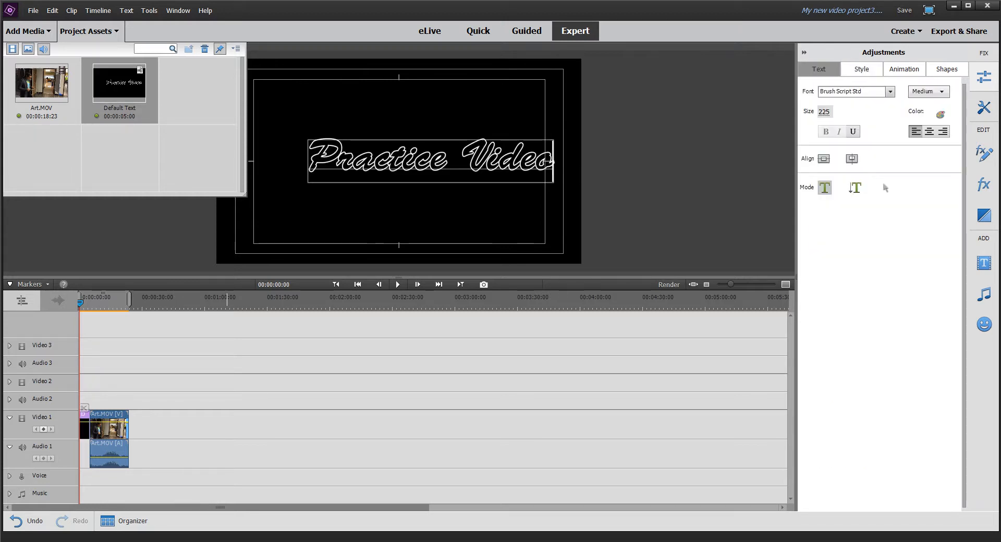
click(852, 159)
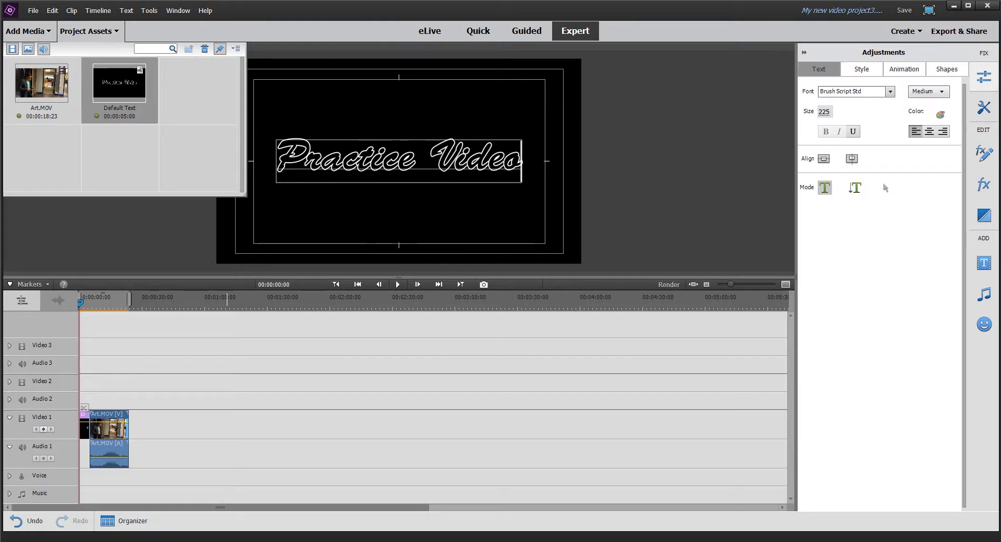
- Play the opening title through into the Art.MOV clip and pause at 00:00:05:21
click(983, 77)
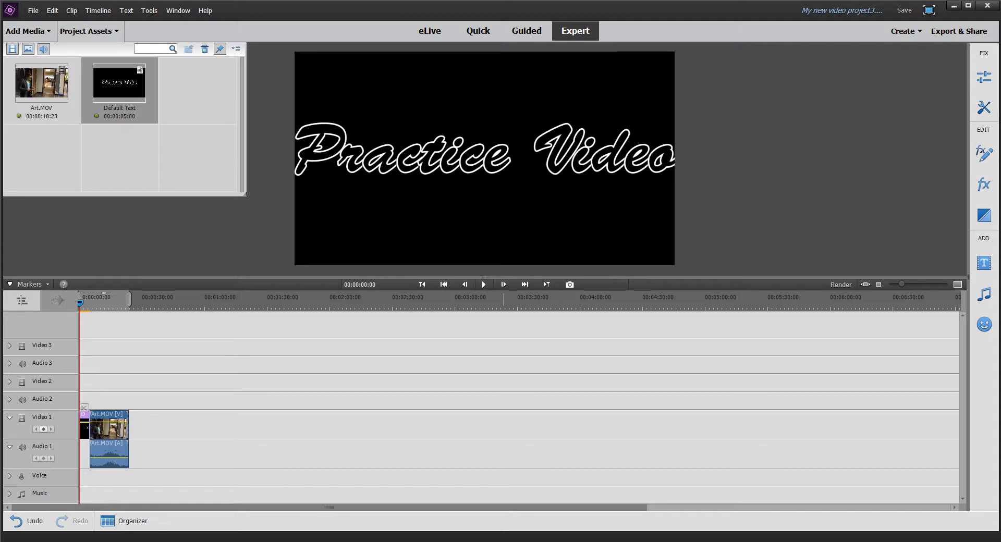
click(484, 284)
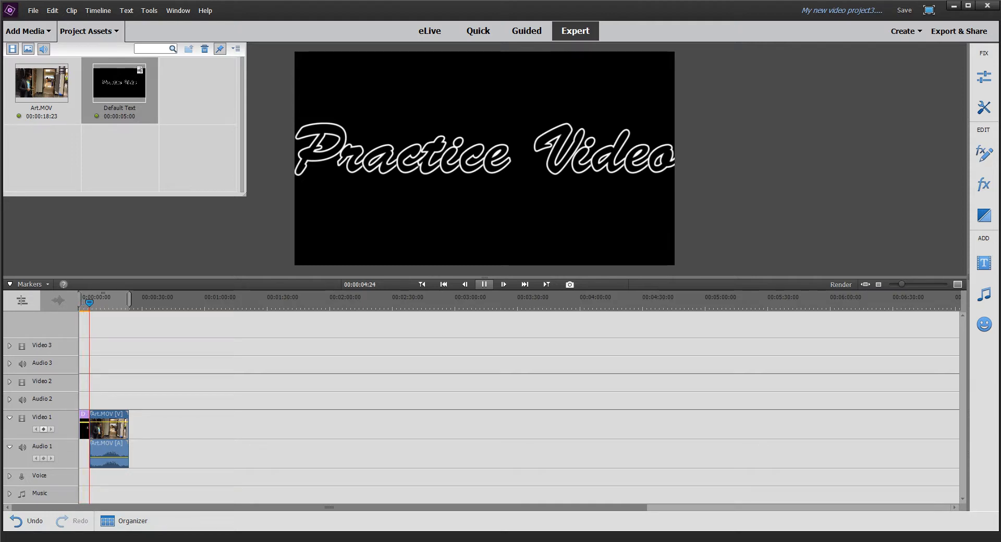
click(484, 284)
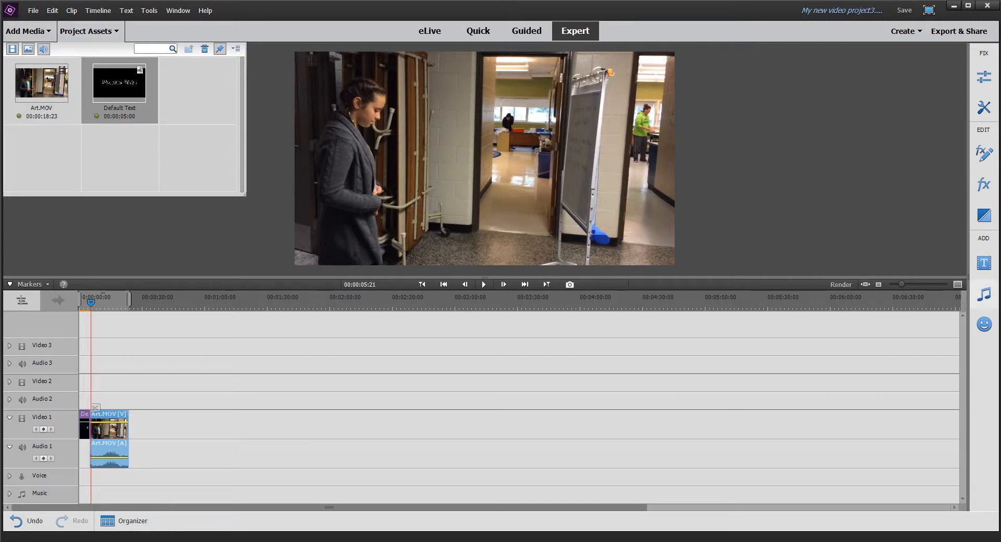
- Add a second Default Text title on the Video 2 track at the playhead, above the start of Art.MOV
click(984, 262)
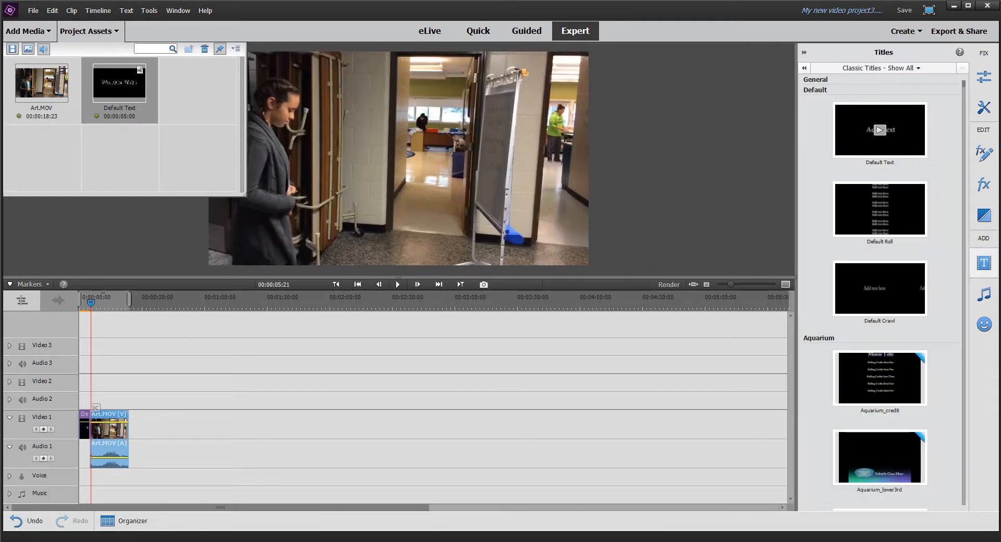
click(921, 156)
drag(922, 155, 93, 382)
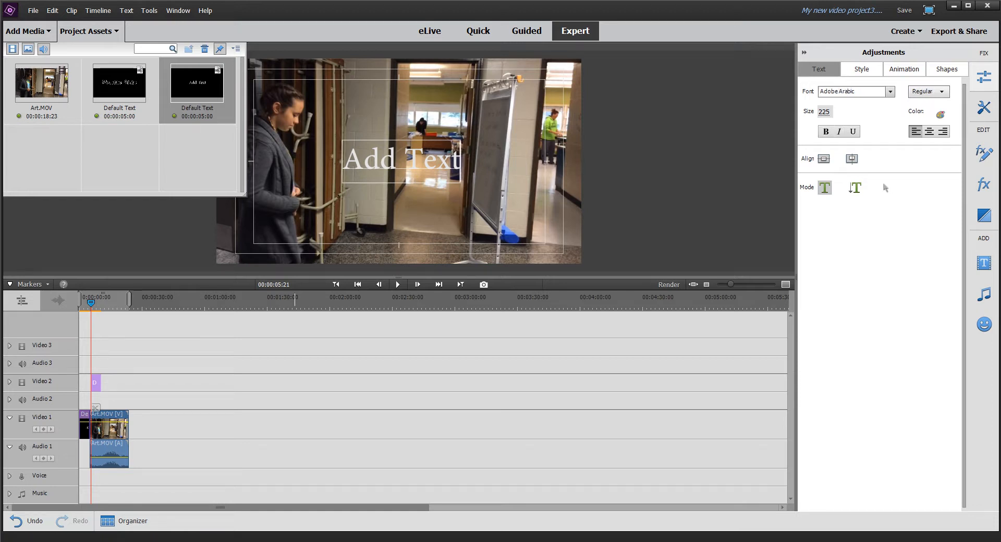
- Replace the overlay title's placeholder text with "Angle"
key(BackSpace)
key(BackSpace)
key(BackSpace)
key(BackSpace)
key(BackSpace)
key(BackSpace)
key(BackSpace)
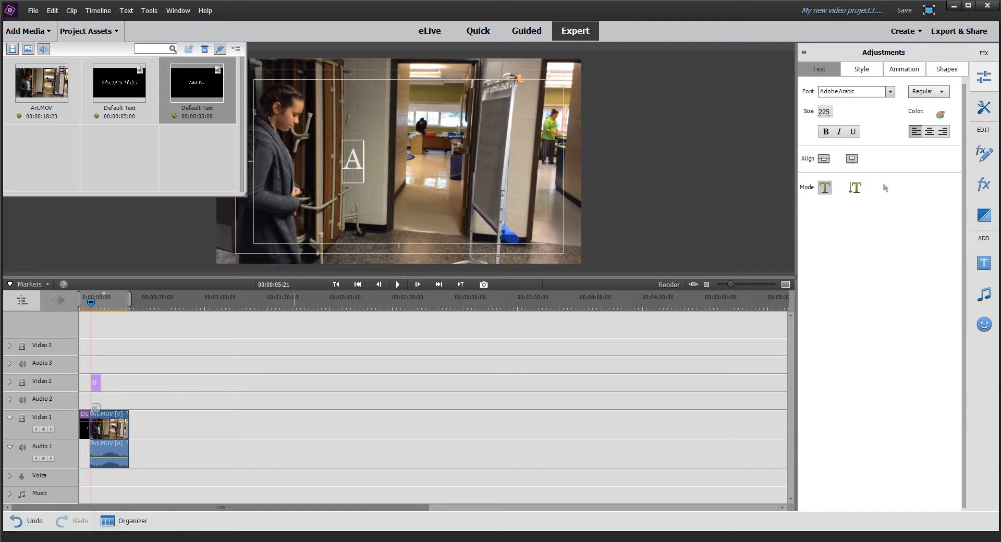
text(ngl)
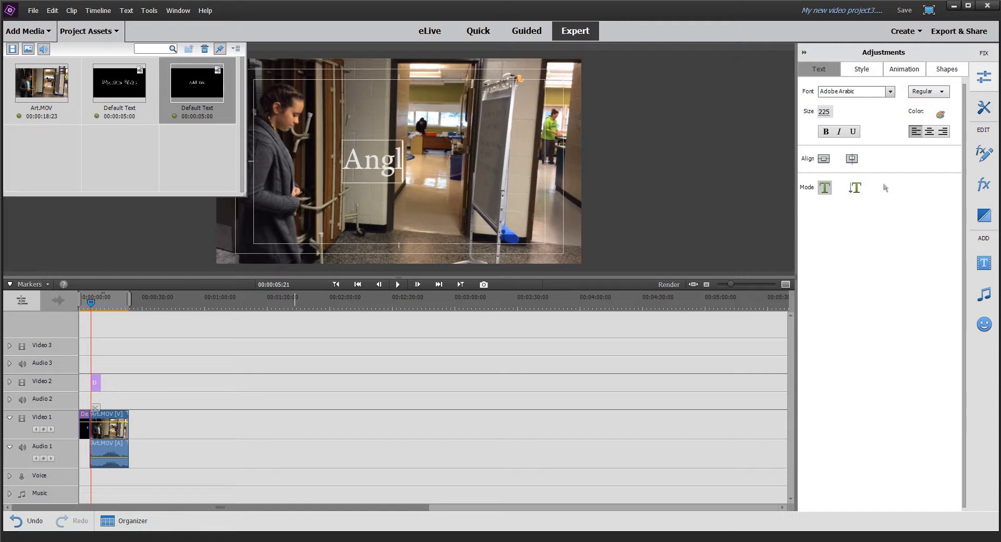
text(e)
- Move the "Angle" text to the lower-left corner of the video frame, inside the inner safe margin
click(885, 188)
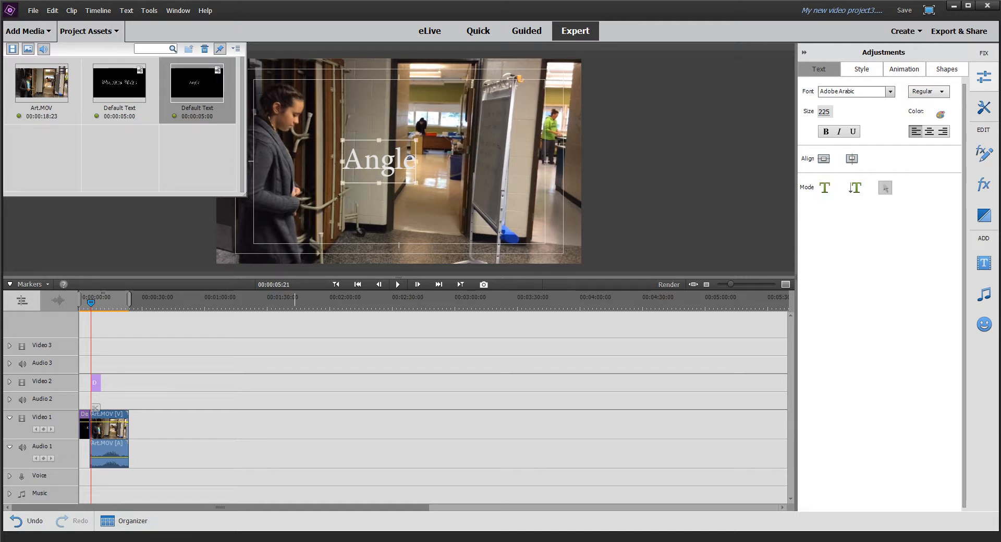
drag(379, 161, 297, 216)
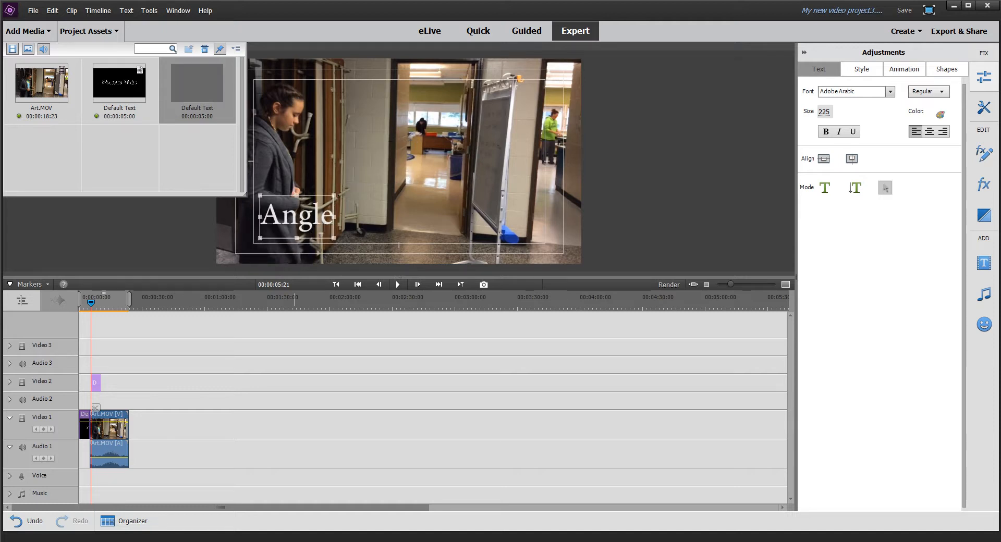
key(Escape)
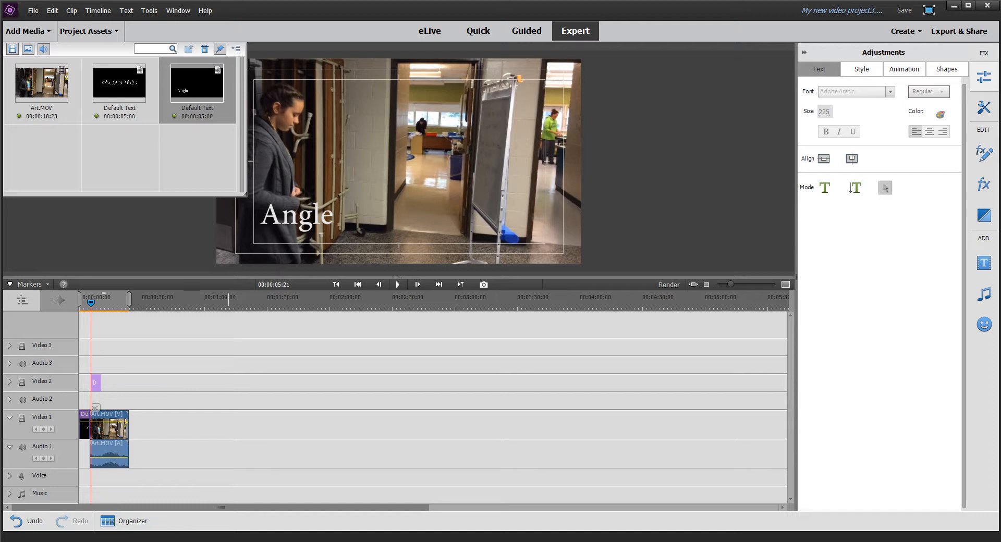
- Play the timeline from the beginning to check both titles, pausing while the "Angle" overlay is shown
drag(91, 303, 77, 302)
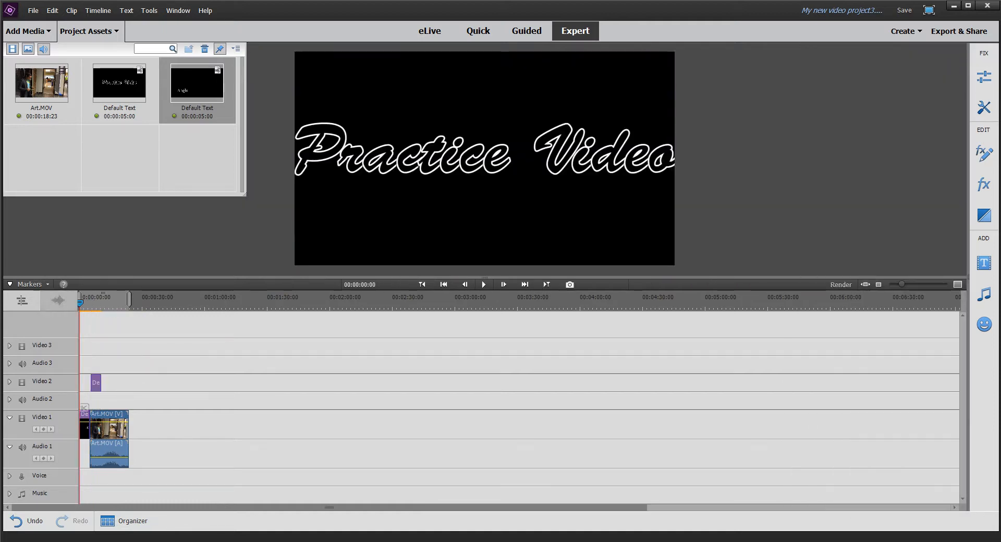
key(space)
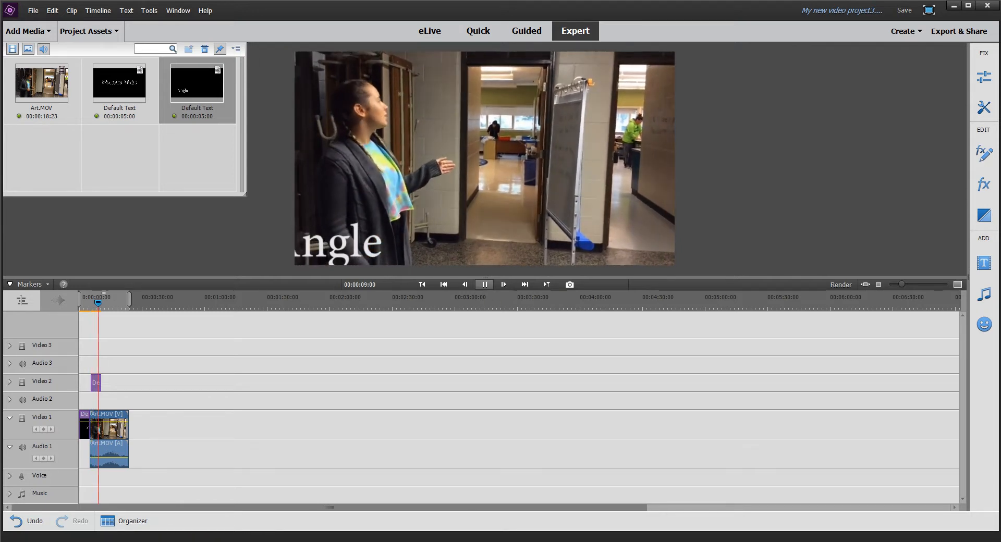
click(484, 284)
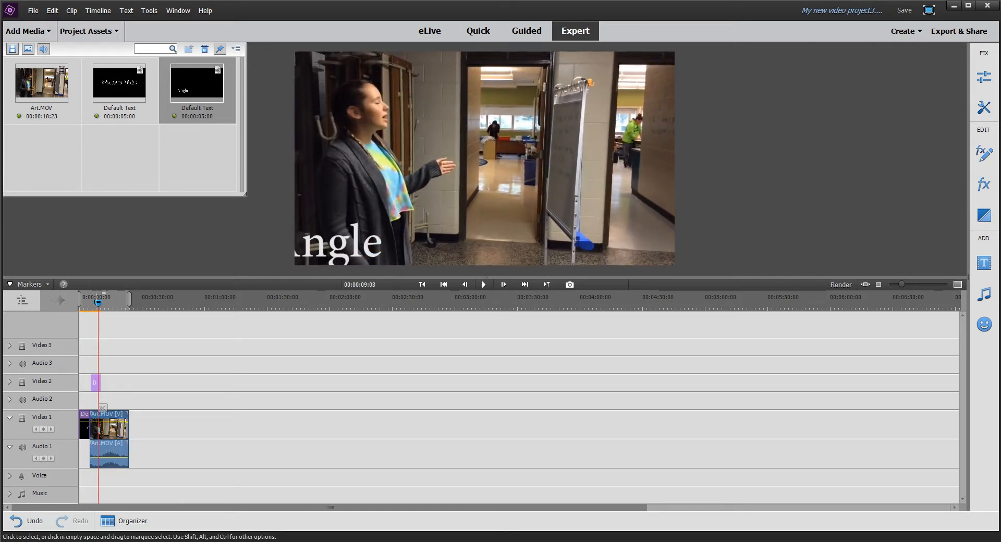
- Reopen the "Angle" title on Video 2 and shift its text slightly to the right within the frame
double_click(95, 383)
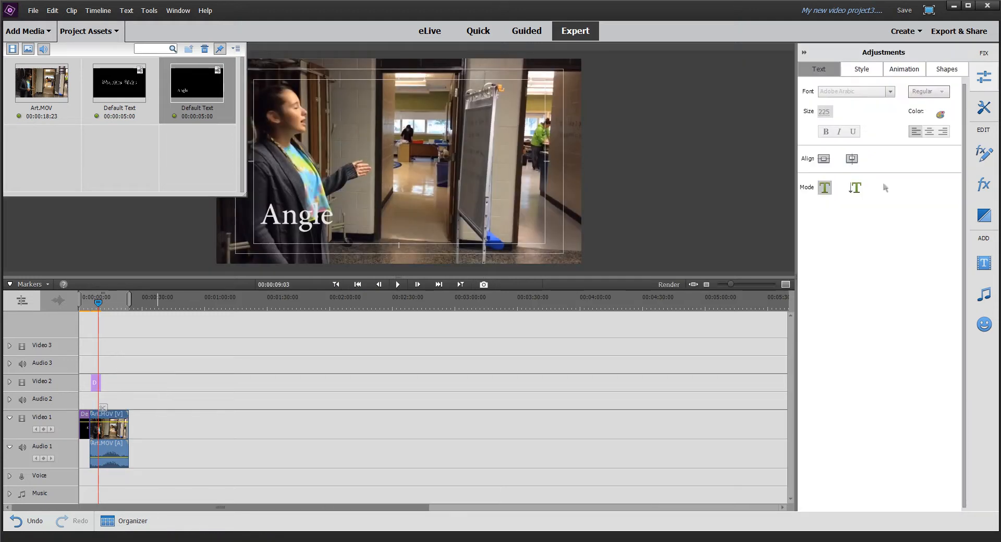
click(298, 216)
click(885, 187)
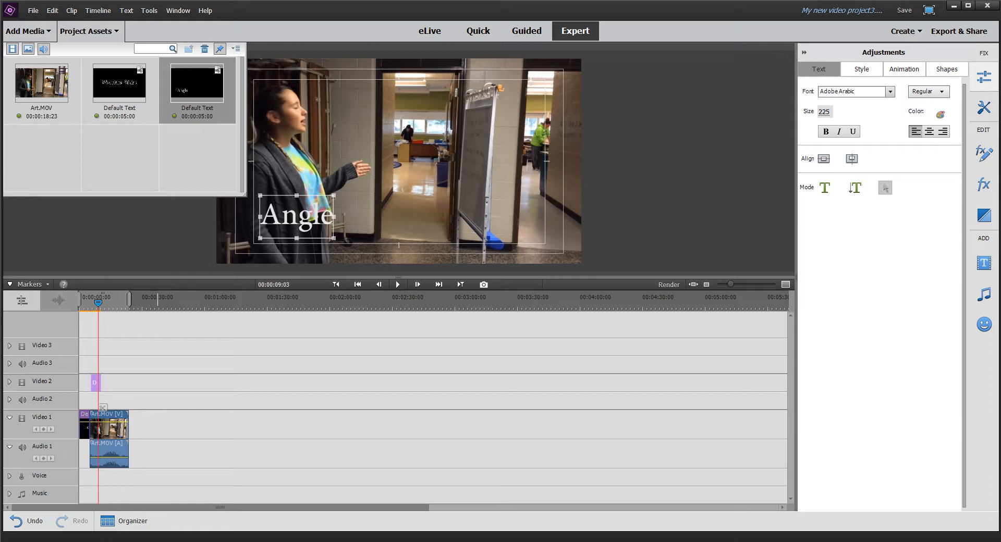
drag(297, 217, 328, 217)
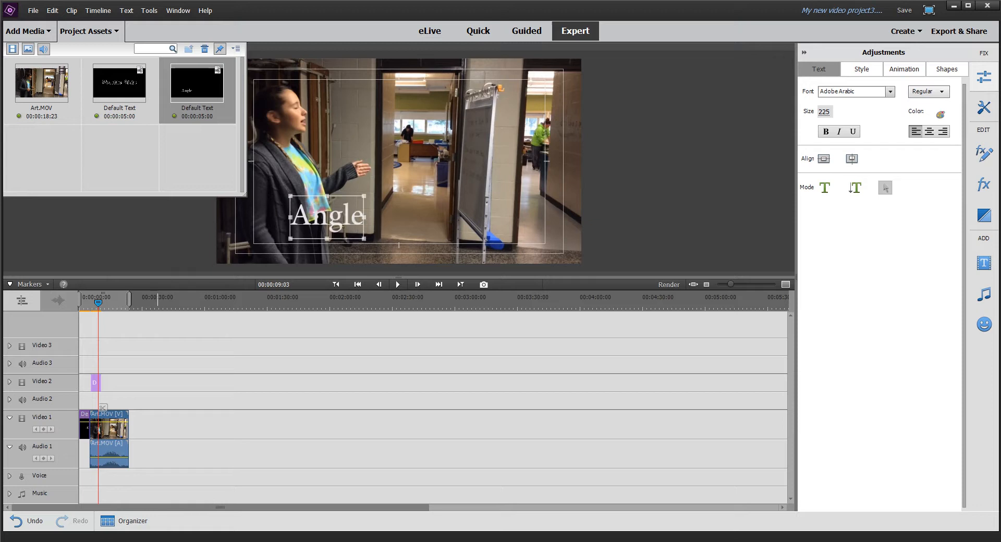
click(412, 222)
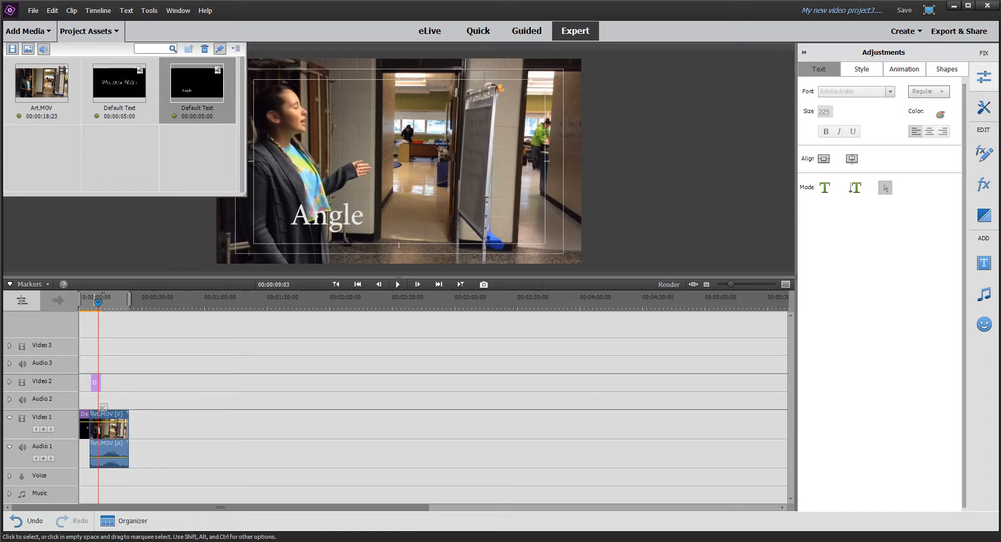
- Play from the start of Art.MOV at 00:00:05:00 to check the repositioned "Angle" text, pausing partway through the overlay
drag(98, 302, 89, 302)
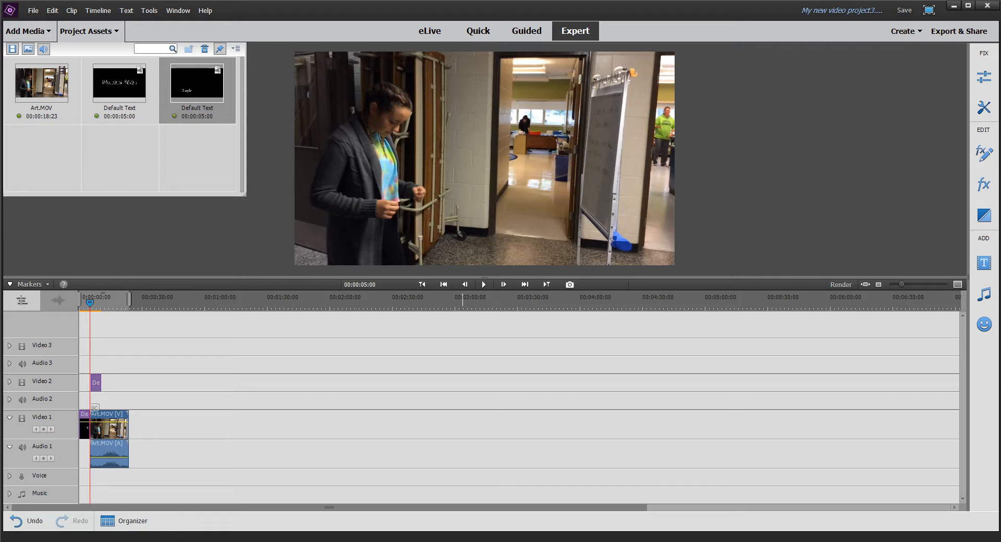
click(484, 284)
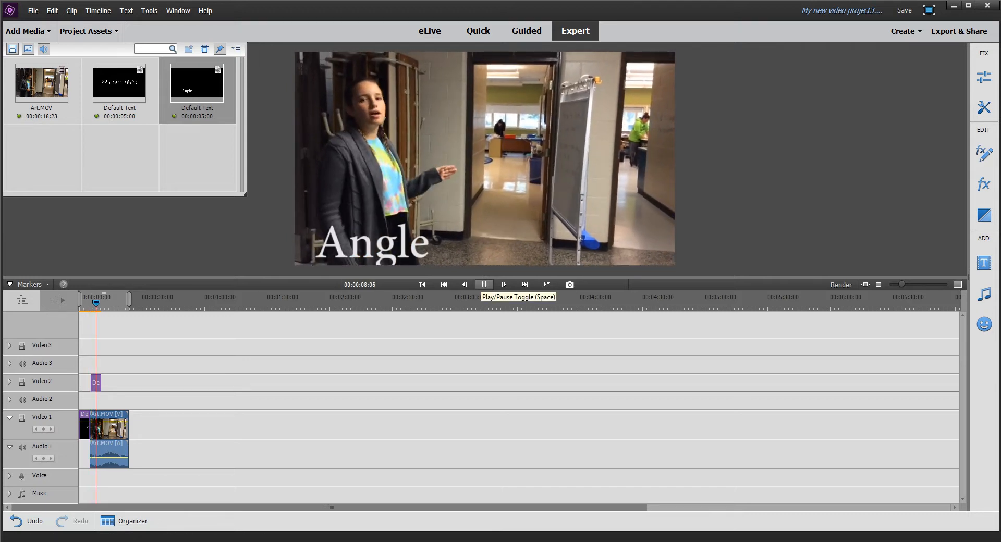
click(484, 285)
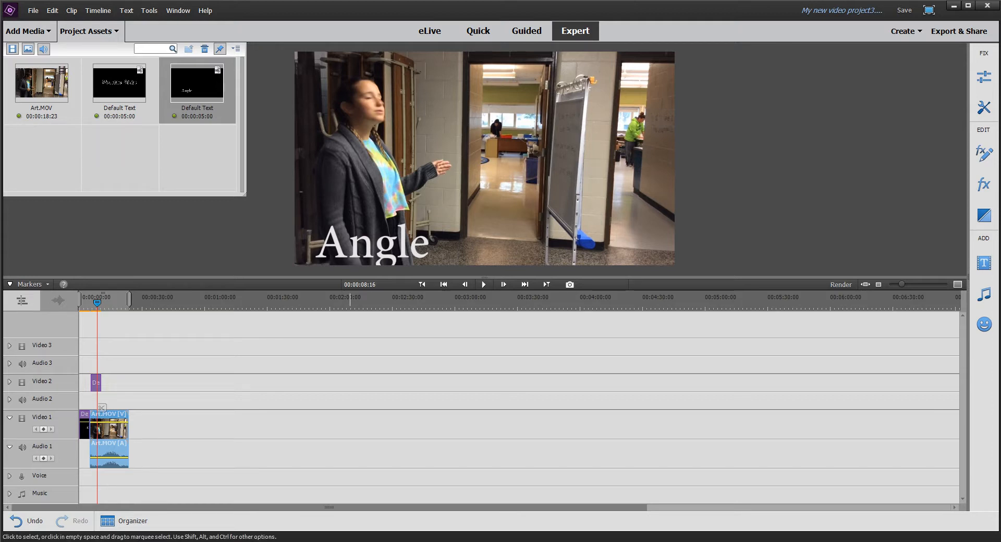
- Import Armstrong Green.MOV from the Sept 19 folder and place it directly after Art.MOV on the Video 1 track
click(26, 31)
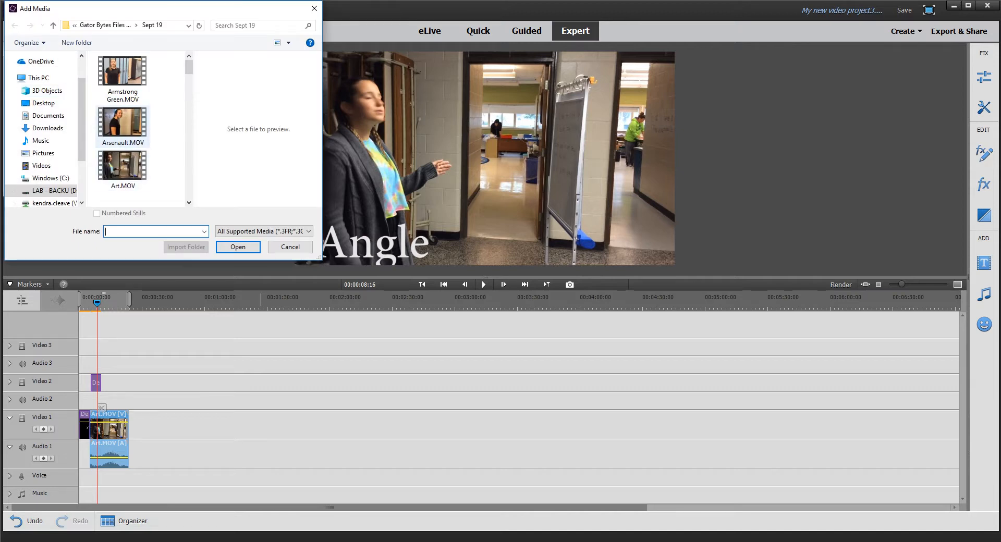
click(122, 79)
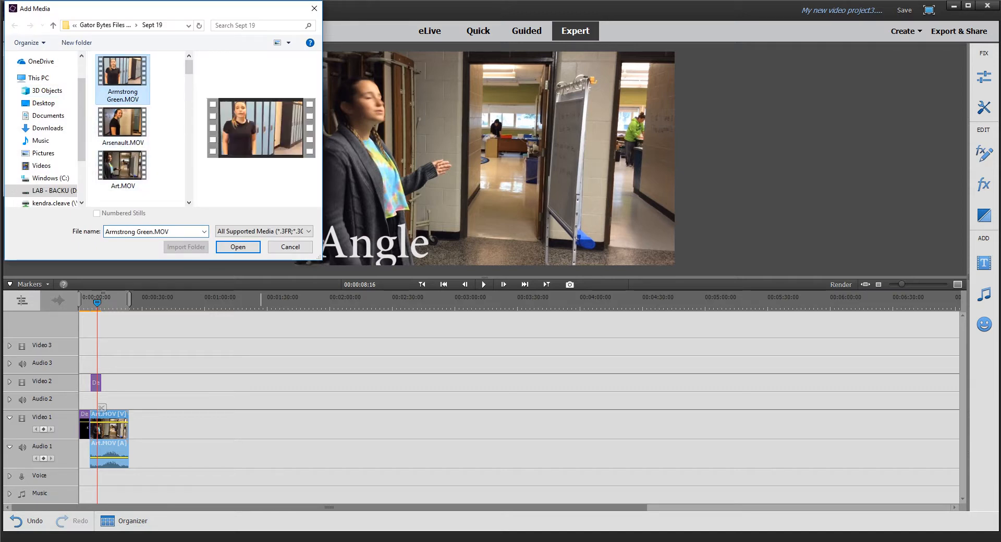
click(238, 246)
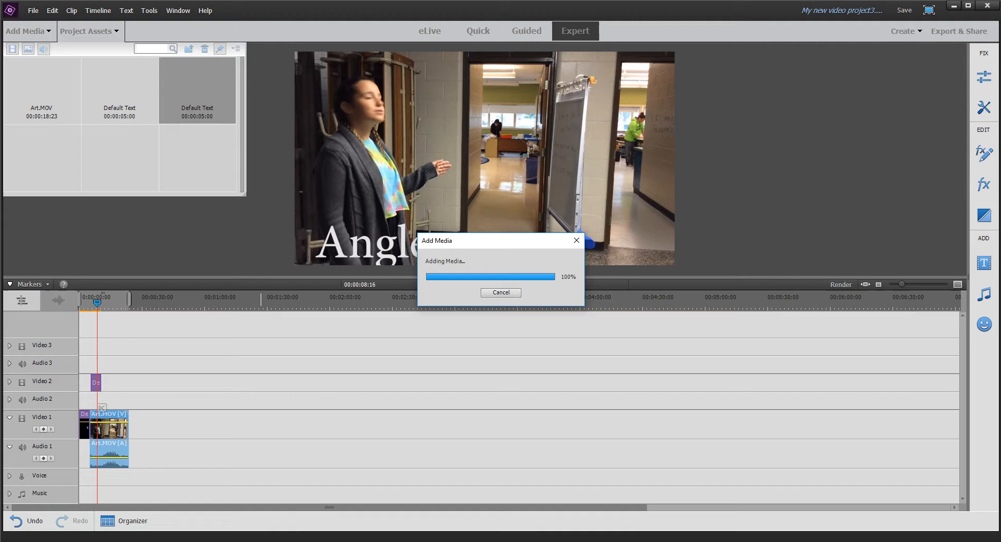
drag(42, 151, 131, 417)
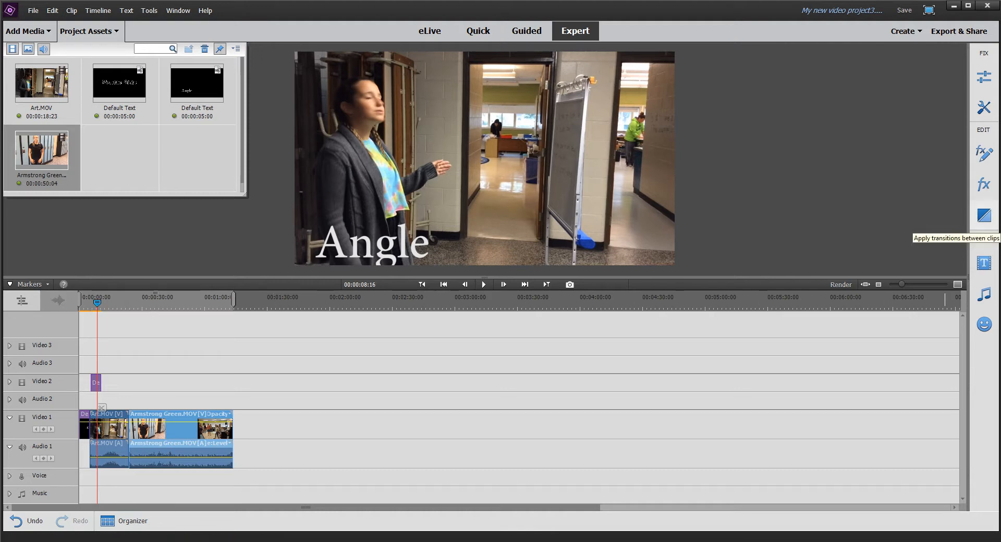
- Add a Flip Over video transition between Art.MOV and Armstrong Green.MOV on Video 1, with a duration of 5 seconds
click(984, 214)
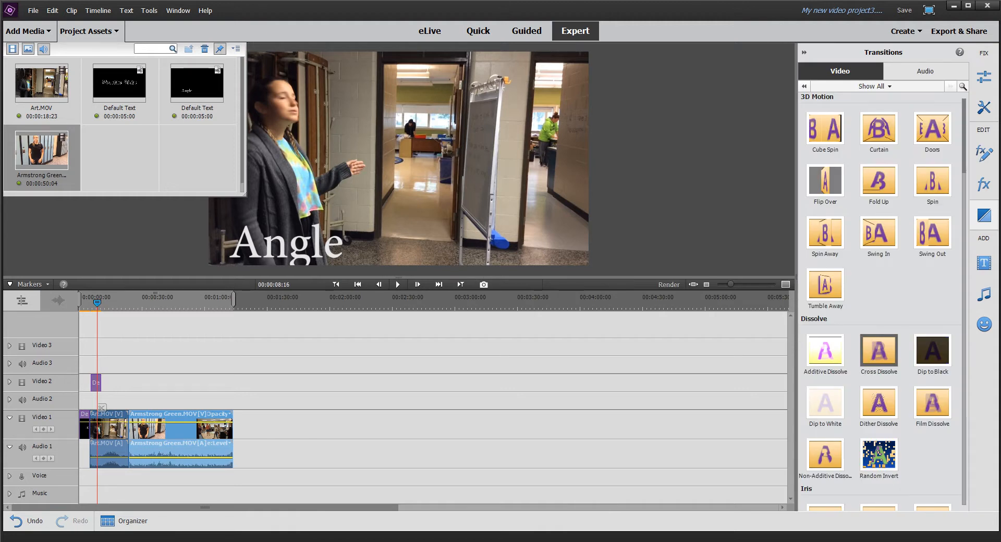
scroll(881, 312, down, 3)
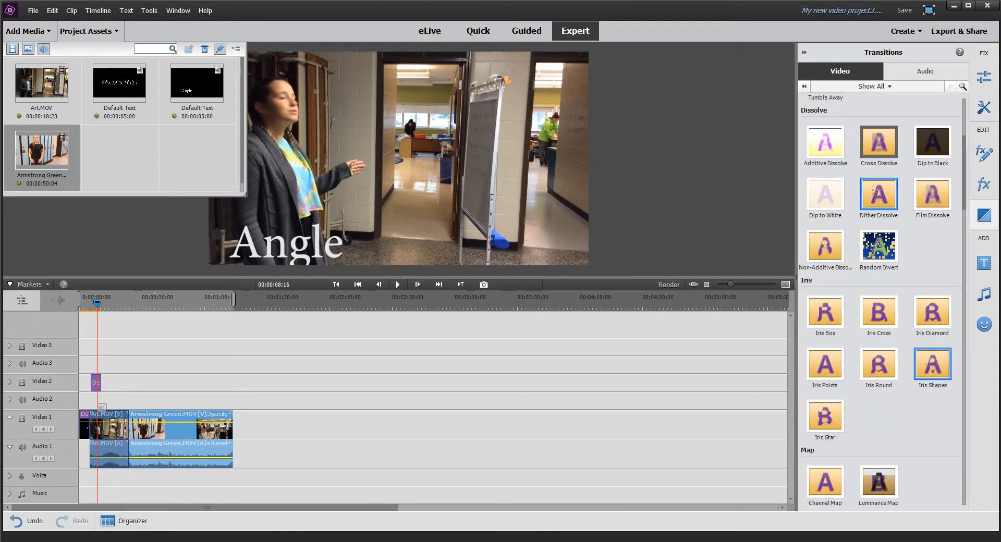
scroll(910, 374, up, 2)
scroll(893, 256, down, 2)
scroll(825, 180, up, 2)
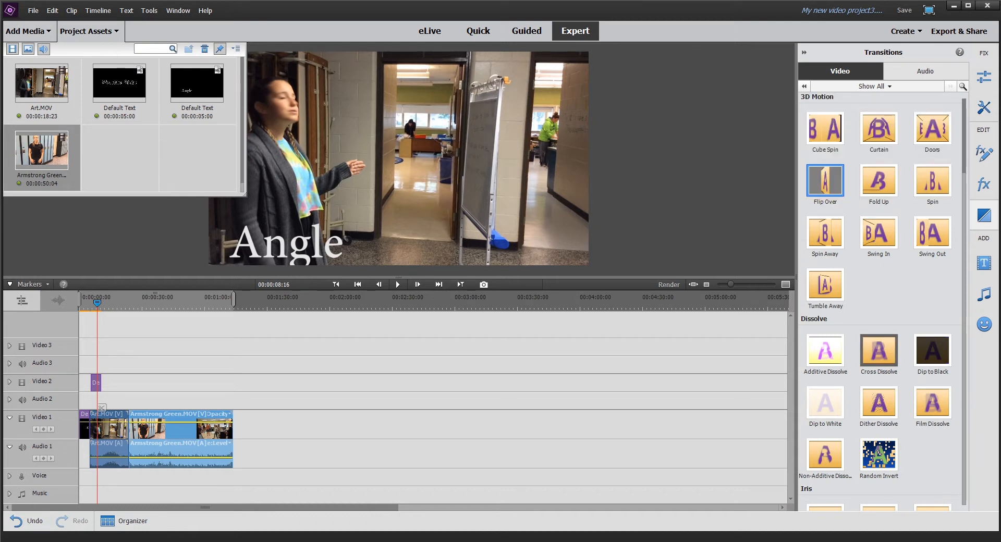
drag(824, 181, 156, 425)
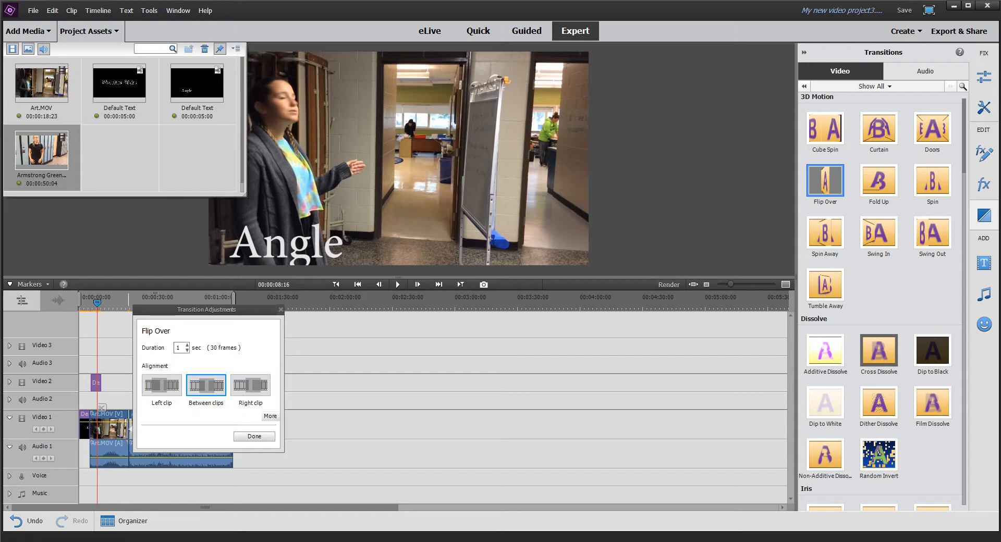
click(187, 345)
click(254, 436)
- Play from about 00:00:20:23, near the end of Art.MOV, to check the Flip Over transition into Armstrong Green.MOV
drag(97, 303, 122, 303)
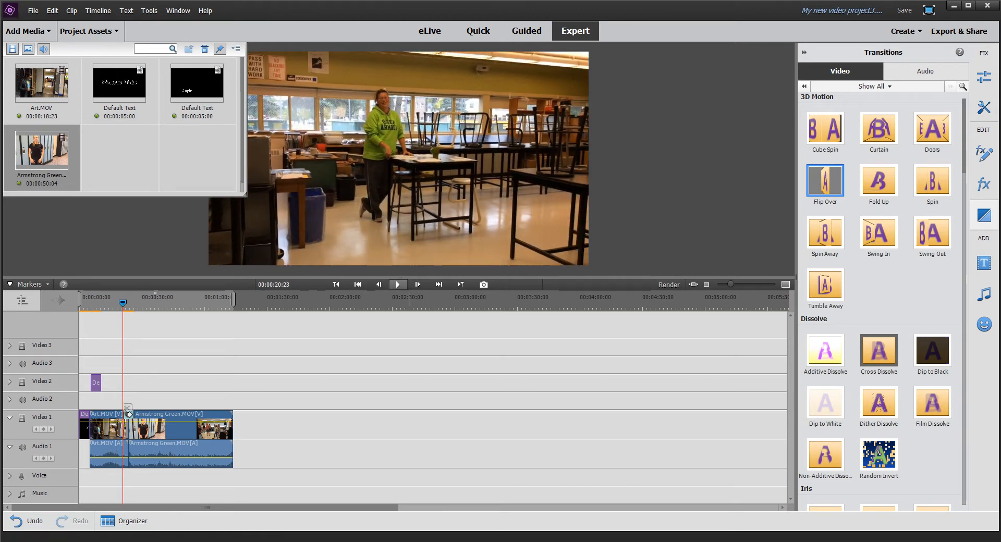
click(398, 284)
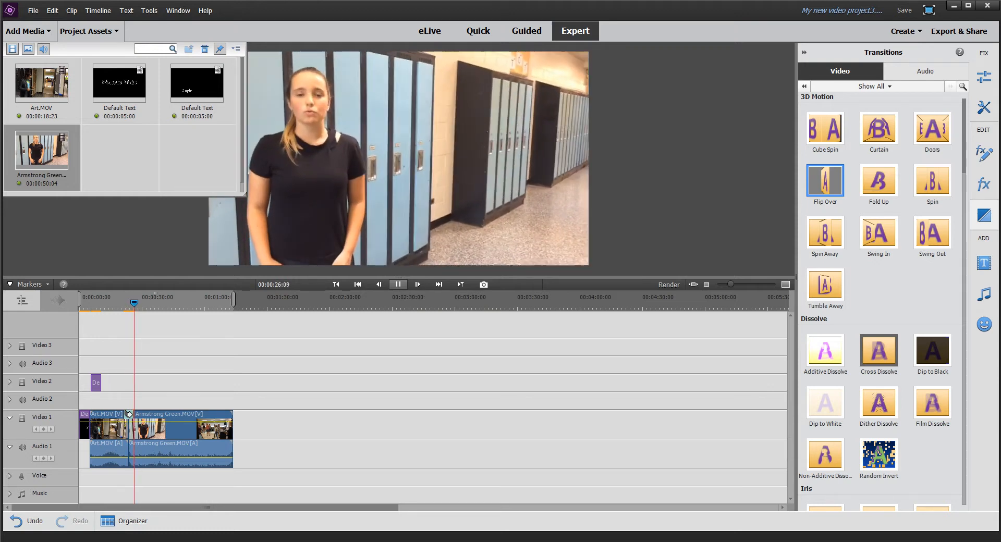
- Reopen the adjustments of the Flip Over transition between the two clips and shorten its duration
click(129, 413)
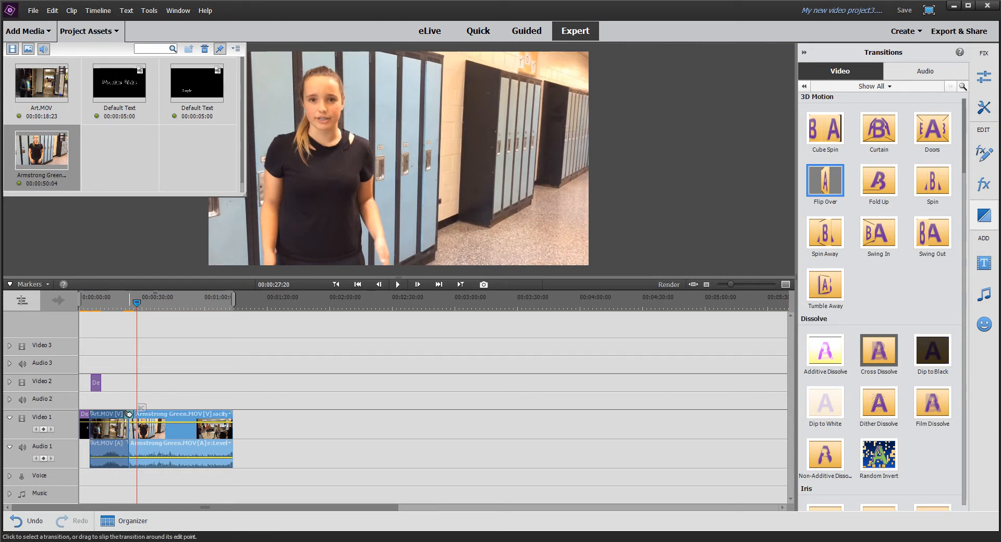
double_click(129, 414)
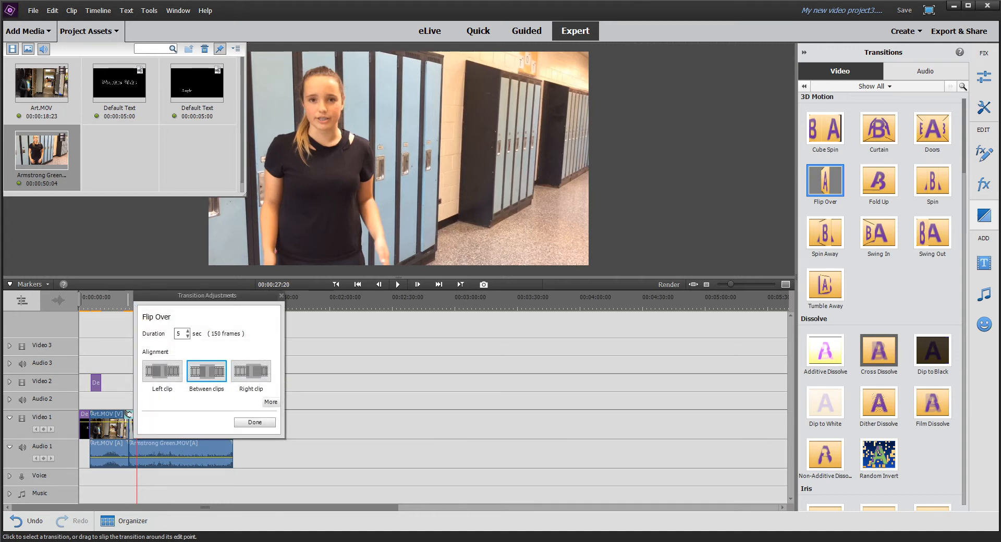
click(187, 336)
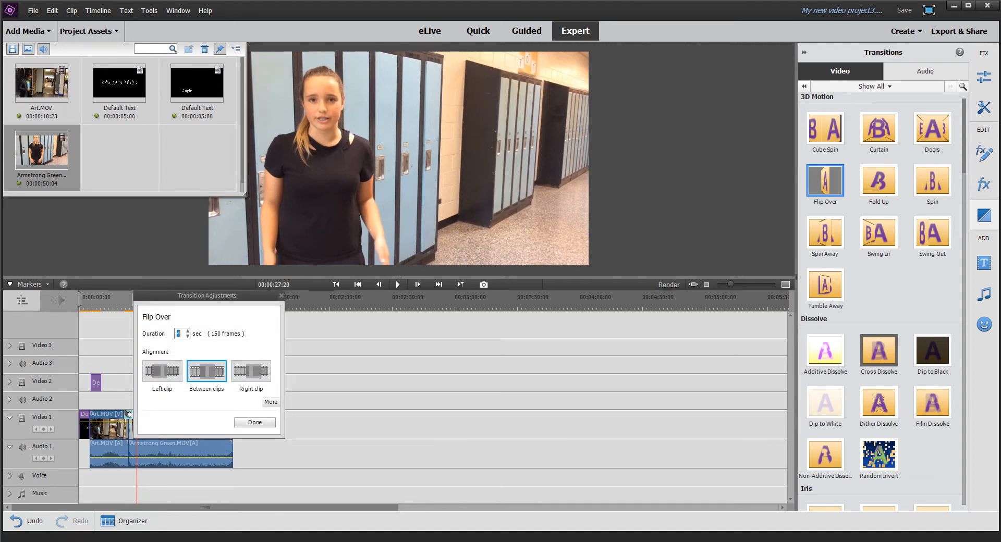
key(Return)
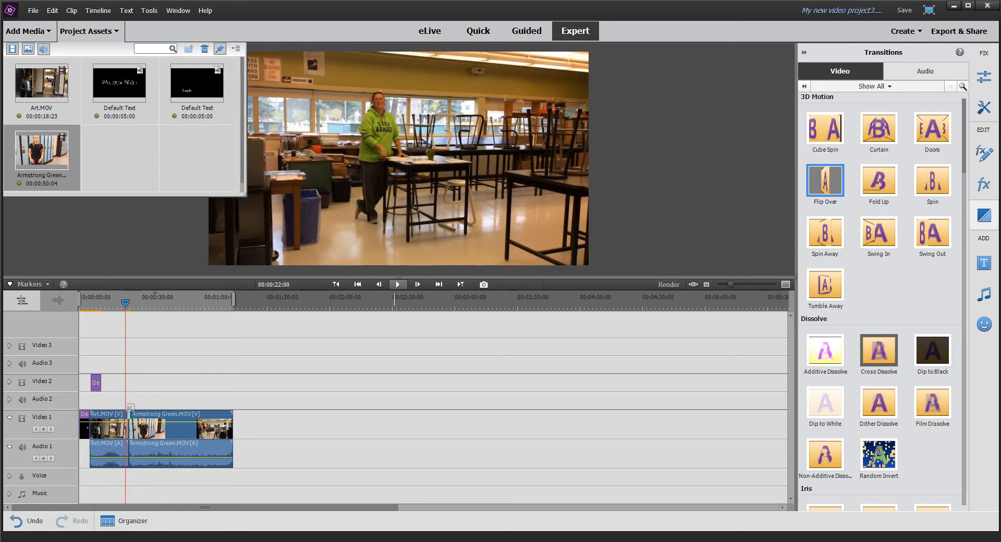
- Play from 00:00:22:00 through the shortened Flip Over transition, pausing shortly after Armstrong Green.MOV begins
click(398, 284)
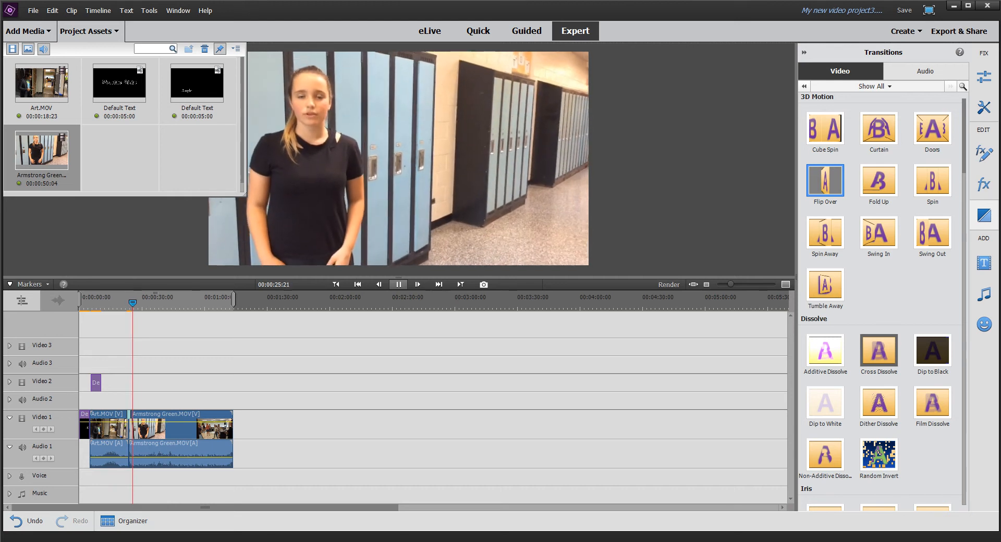
click(397, 284)
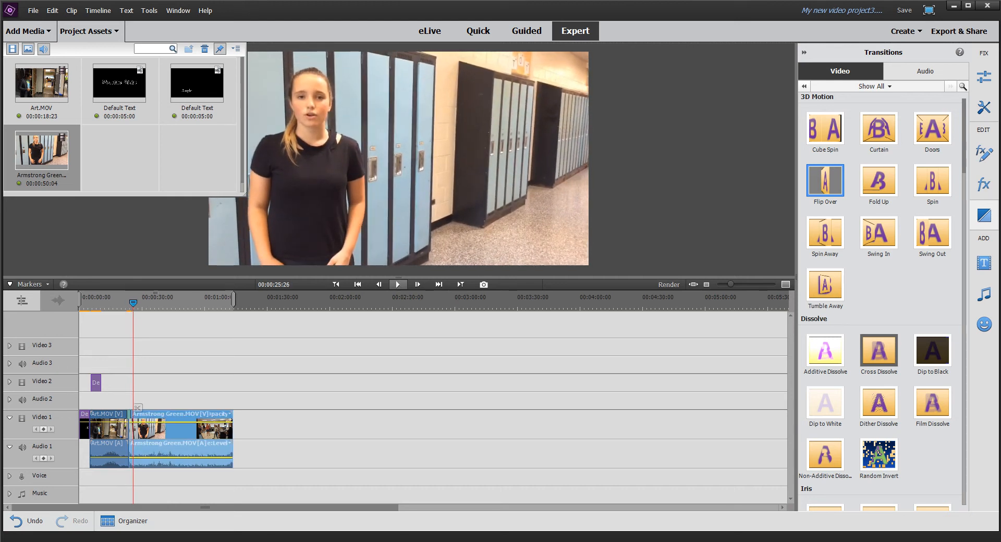